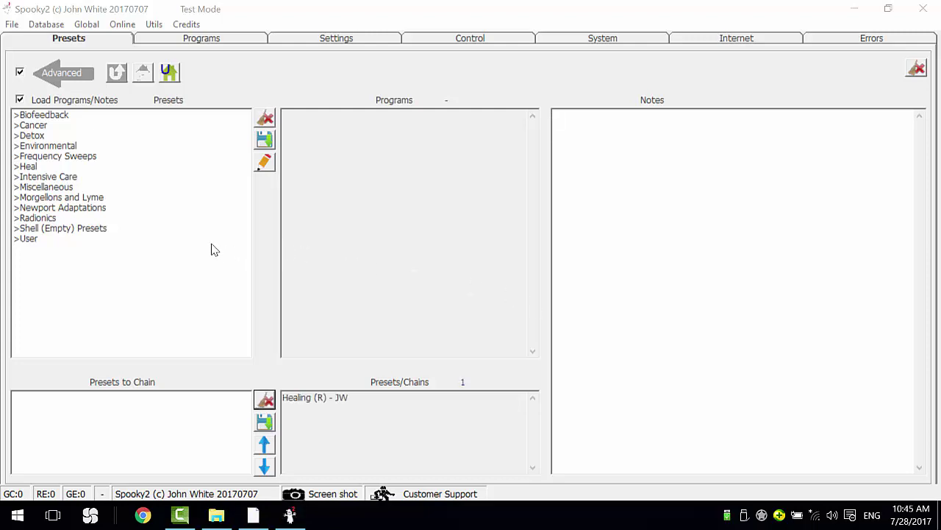
- Load the Healing (R) - JW preset from Shell (Empty) Presets > Remote
{"action": "double_click", "coordinate": [84, 229]}
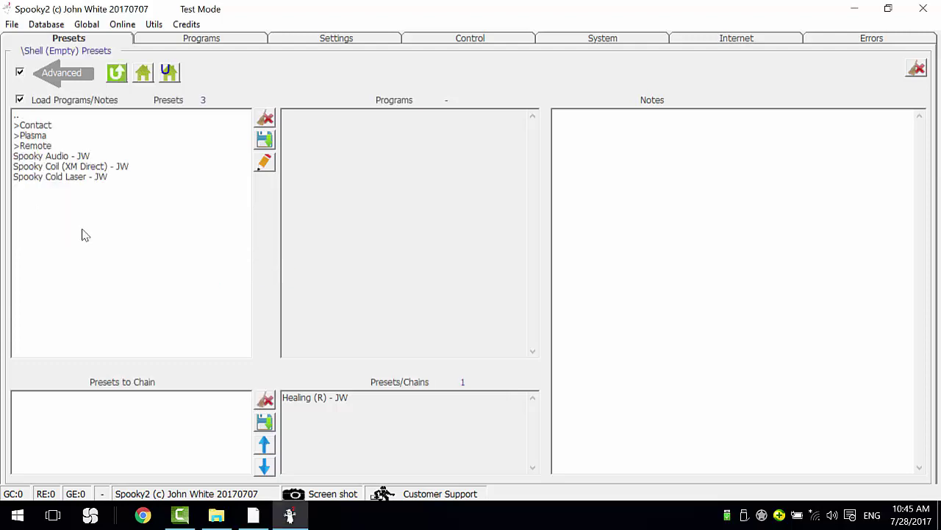
{"action": "double_click", "coordinate": [44, 148]}
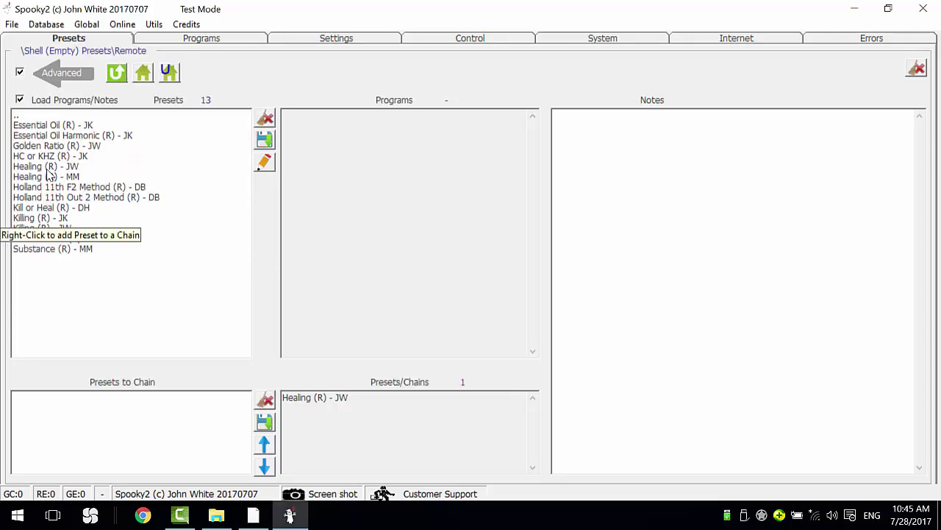
{"action": "left_click", "coordinate": [46, 167]}
{"action": "left_click", "coordinate": [216, 40]}
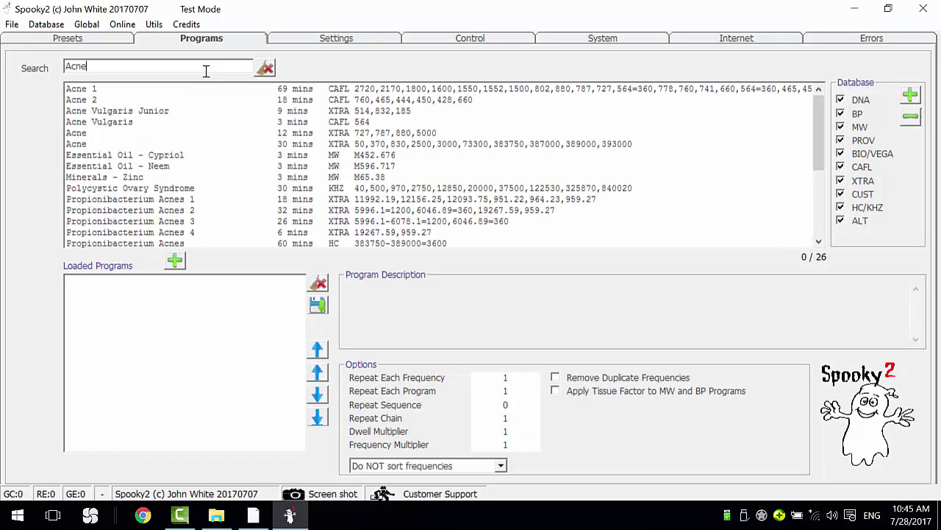
- Add the Acne 1 and Acne 2 programs and set Repeat Chain to 2
{"action": "double_click", "coordinate": [285, 89]}
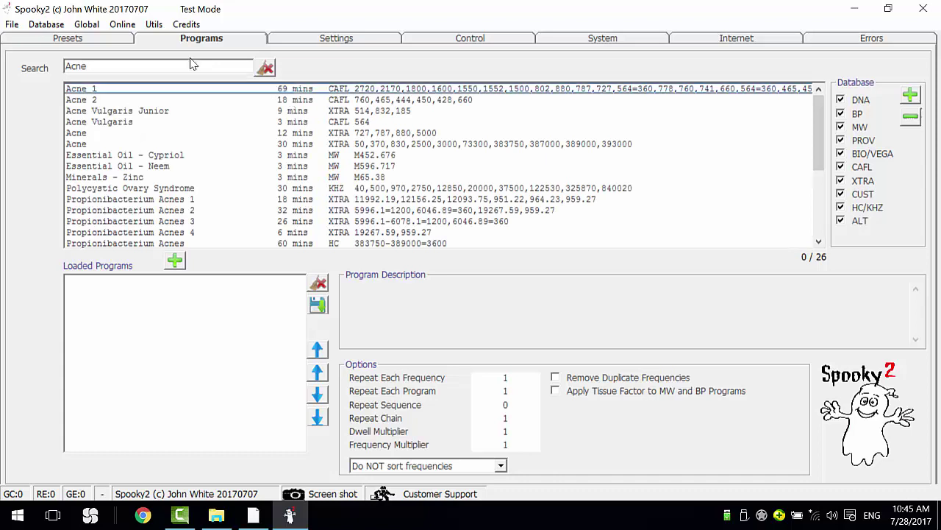
{"action": "double_click", "coordinate": [294, 100]}
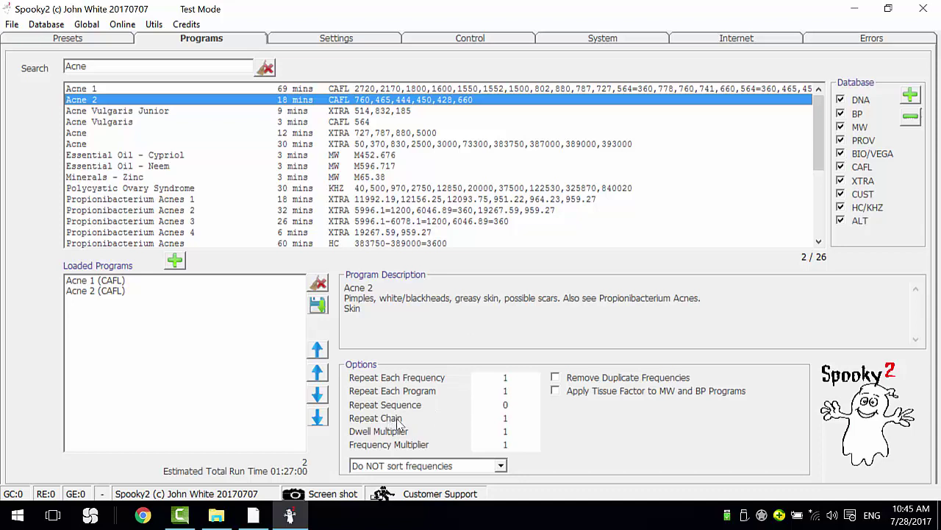
{"action": "double_click", "coordinate": [506, 417]}
{"action": "type", "text": "2"}
{"action": "left_click", "coordinate": [346, 42]}
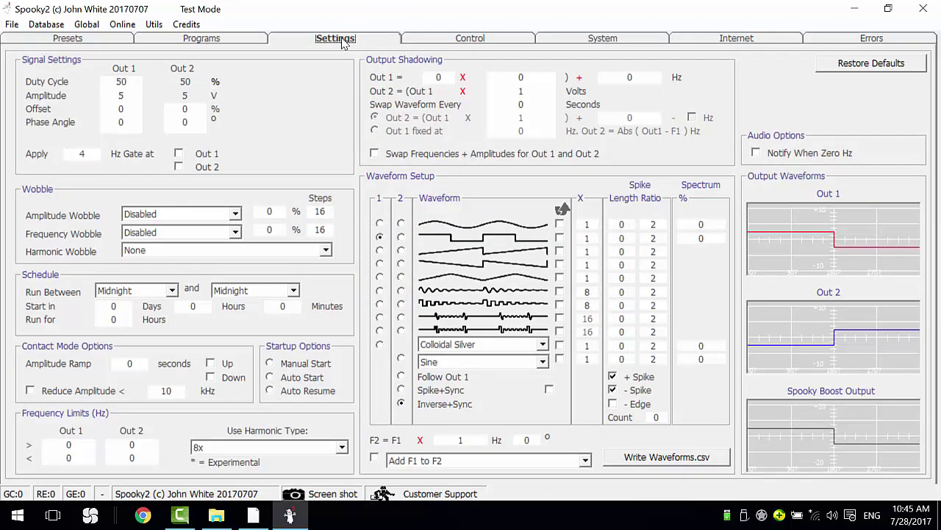
- Set the schedule's Run for value to 8 hours
{"action": "left_click", "coordinate": [125, 322]}
{"action": "double_click", "coordinate": [115, 322]}
{"action": "type", "text": "8"}
- Save the preset as 'Acne-Kate' in the User preset collection
{"action": "left_click", "coordinate": [59, 38]}
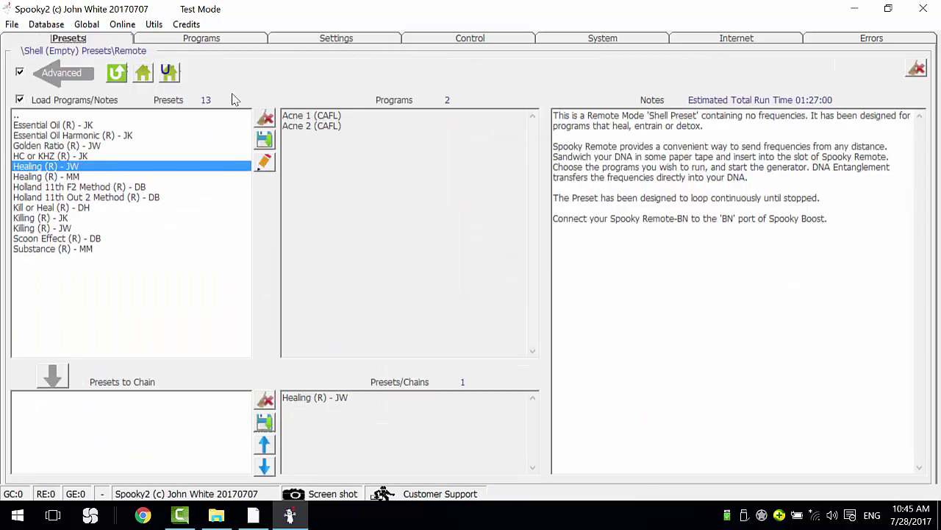
{"action": "left_click", "coordinate": [264, 139]}
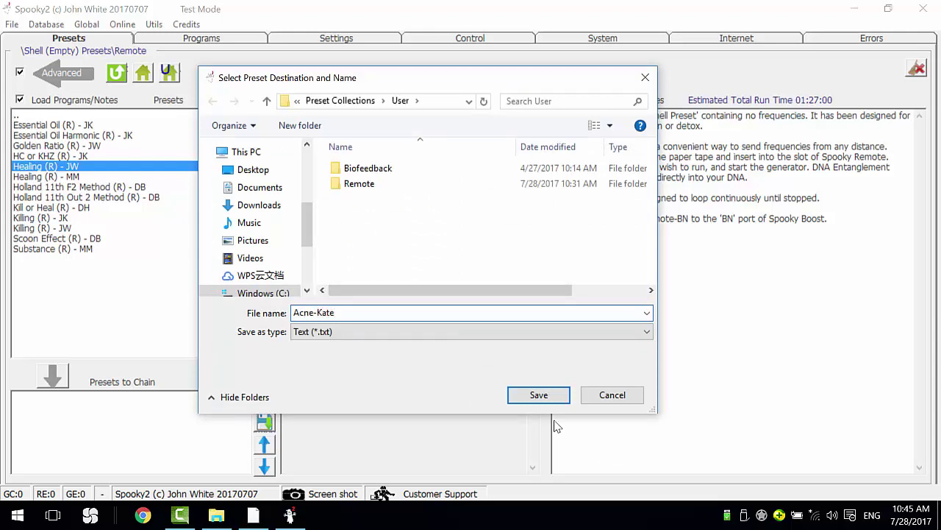
{"action": "left_click", "coordinate": [544, 397]}
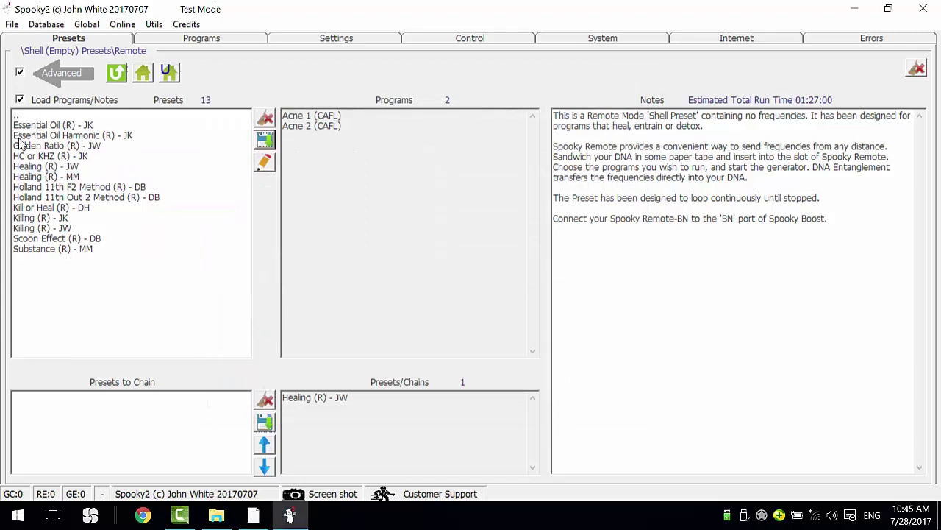
{"action": "left_click", "coordinate": [144, 72]}
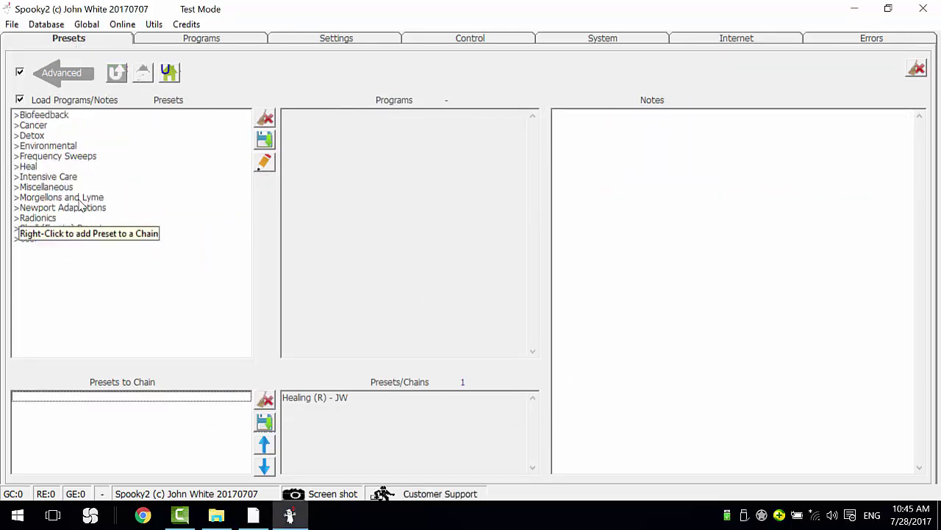
- Load the ALL Maintenance (R) - DB preset from Morgellons and Lyme > v3.0 > Remote
{"action": "double_click", "coordinate": [79, 199]}
{"action": "double_click", "coordinate": [66, 126]}
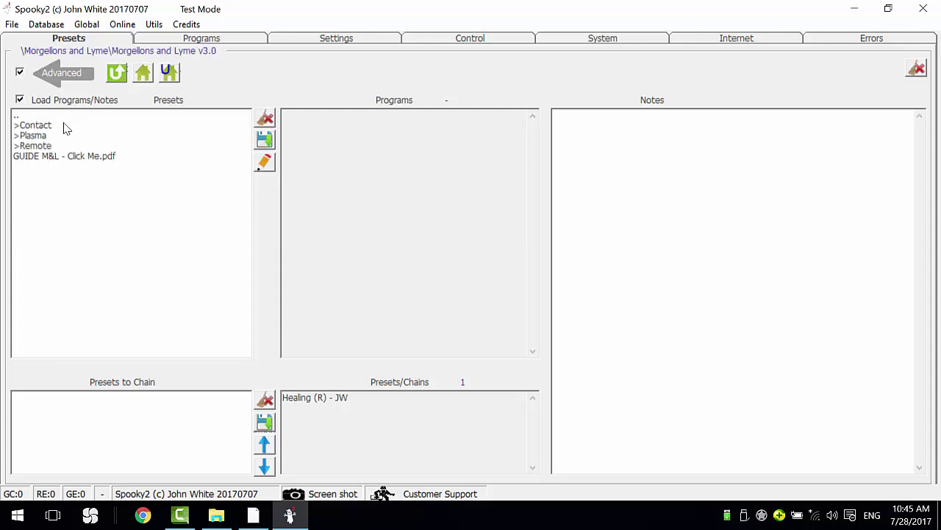
{"action": "double_click", "coordinate": [48, 146]}
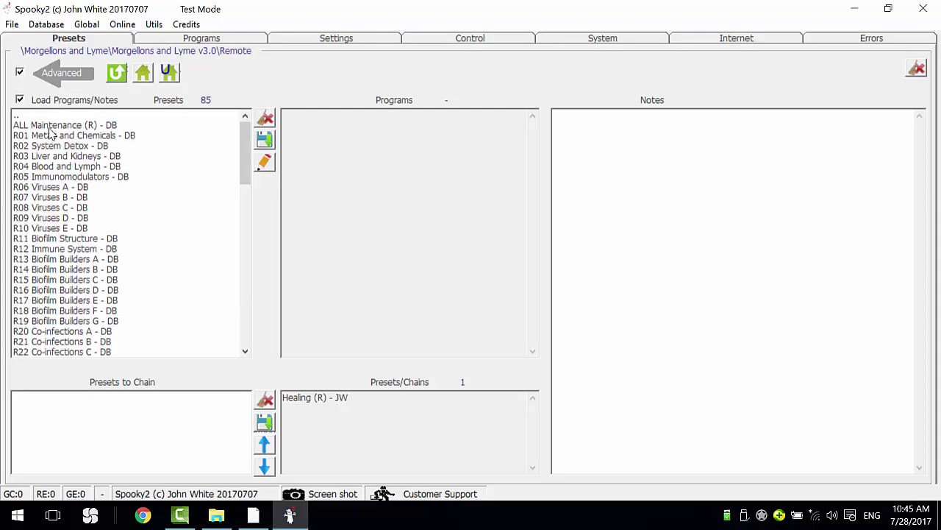
{"action": "left_click", "coordinate": [50, 127]}
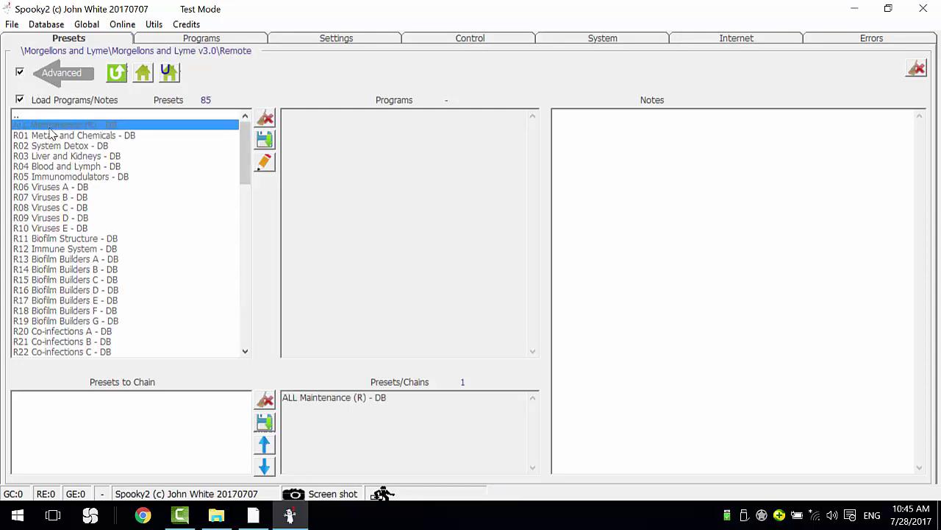
- Review its programs and set the schedule's Run for value to 16 hours
{"action": "left_click", "coordinate": [239, 41]}
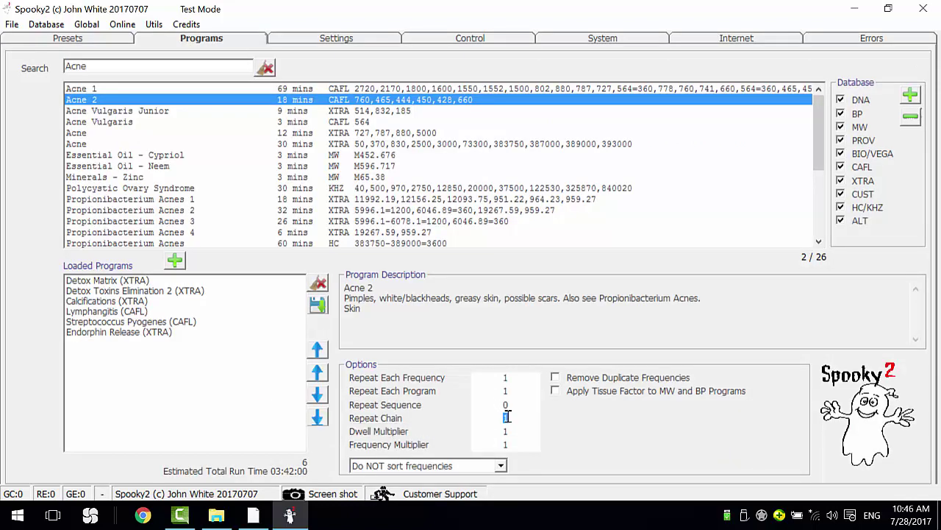
{"action": "left_click", "coordinate": [320, 46]}
{"action": "left_click", "coordinate": [129, 320]}
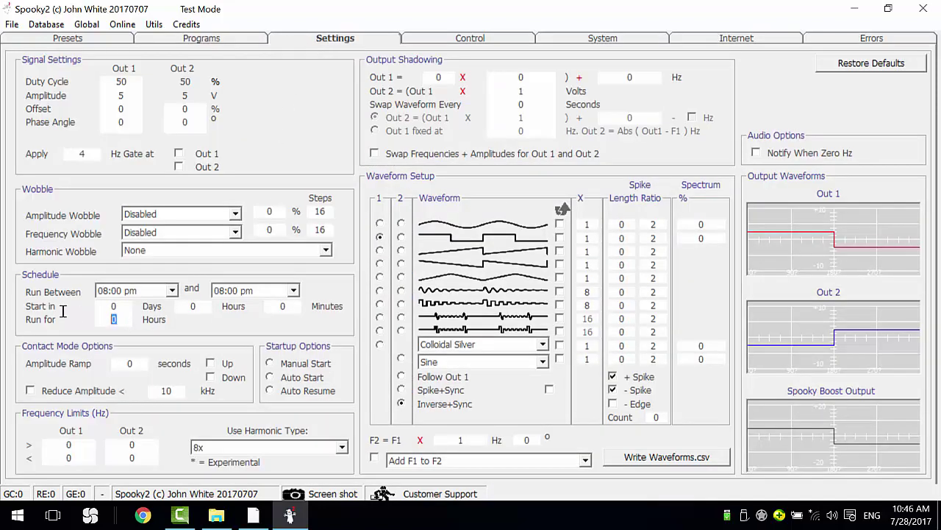
{"action": "type", "text": "16"}
{"action": "left_click", "coordinate": [95, 38]}
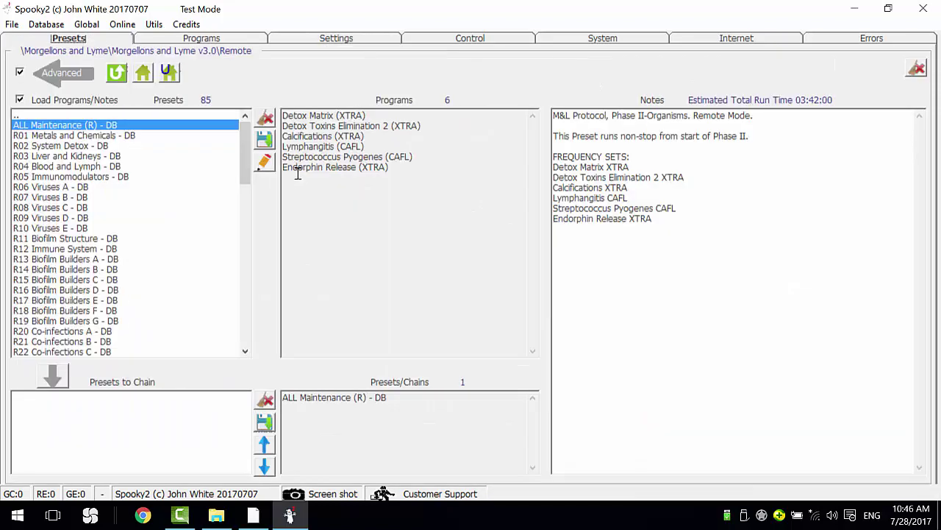
- Save the 16-hour preset as 'All Maintenance-Kate' in the User folder
{"action": "left_click", "coordinate": [263, 140]}
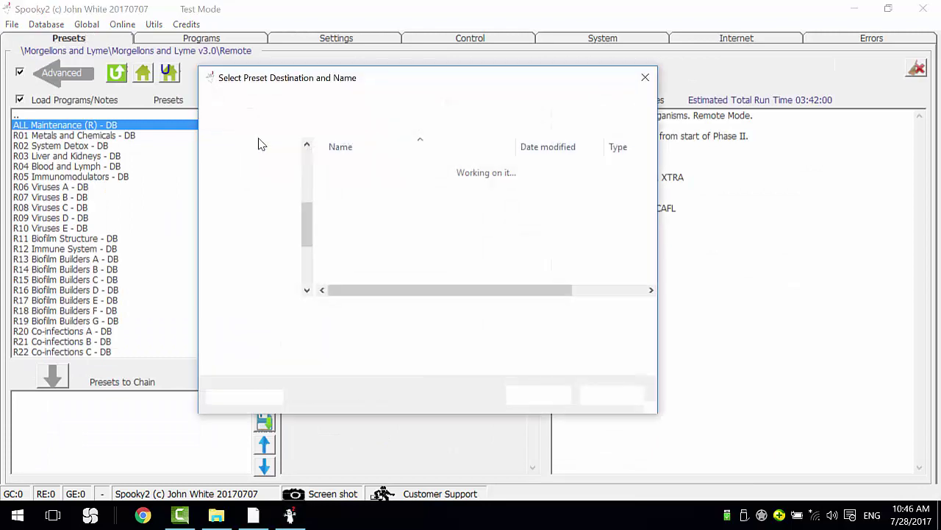
{"action": "type", "text": "Al"}
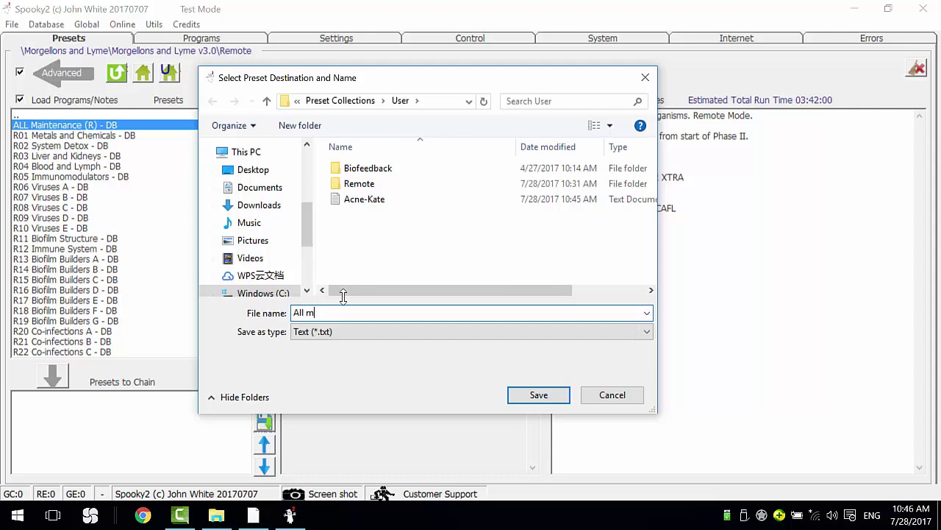
{"action": "type", "text": "l Maintenance-Kate"}
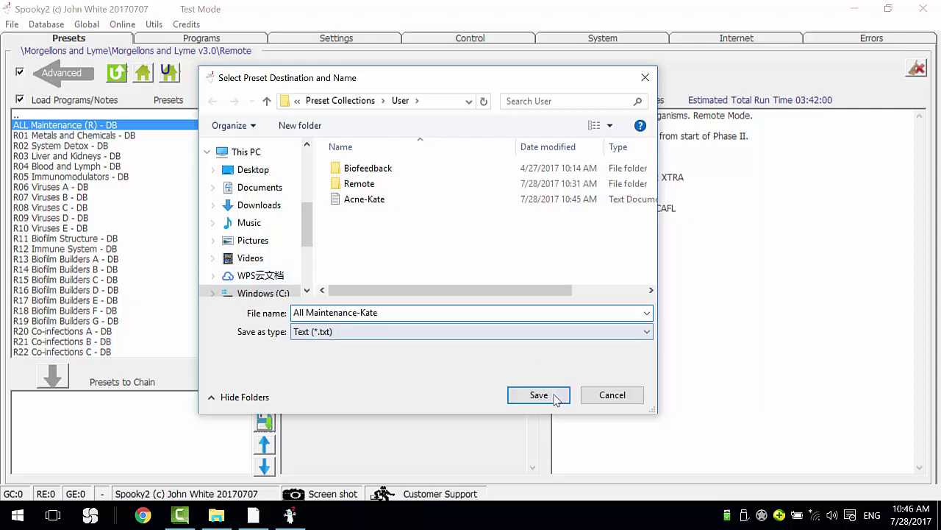
{"action": "left_click", "coordinate": [545, 395]}
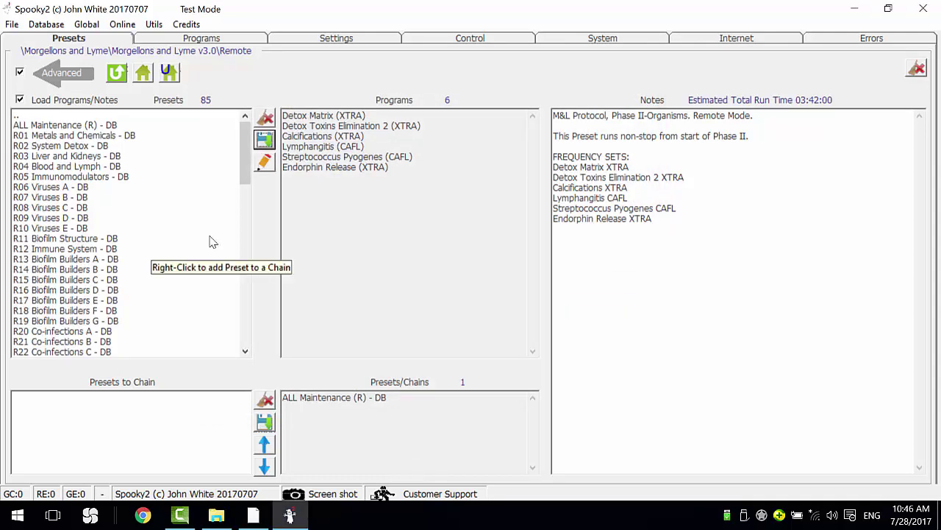
- Put Acne-Kate first and All Maintenance-Kate second in the Presets to Chain list
{"action": "left_click", "coordinate": [169, 73]}
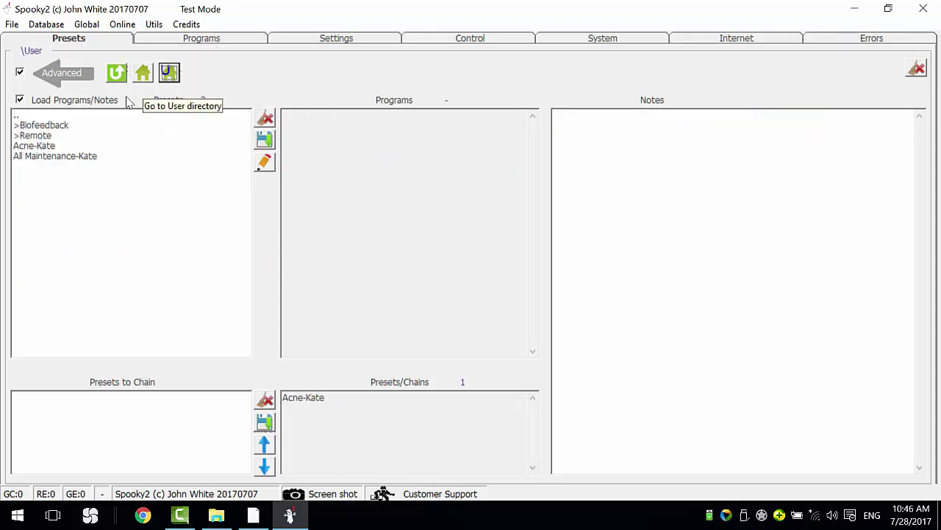
{"action": "left_click", "coordinate": [45, 155]}
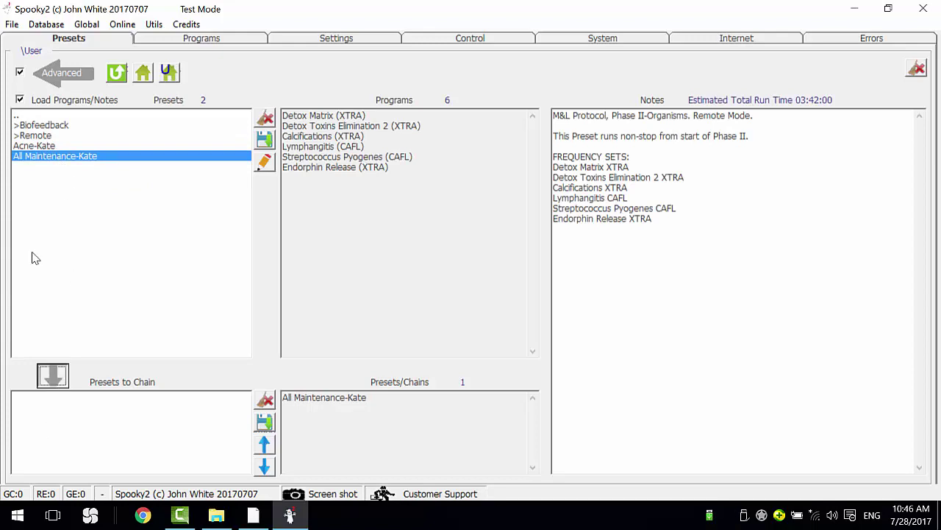
{"action": "left_click", "coordinate": [52, 375]}
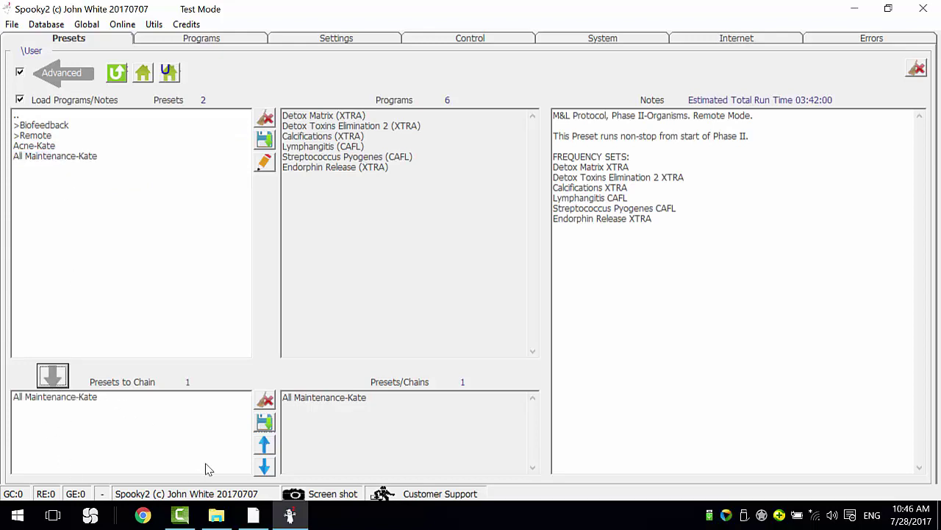
{"action": "left_click", "coordinate": [35, 146]}
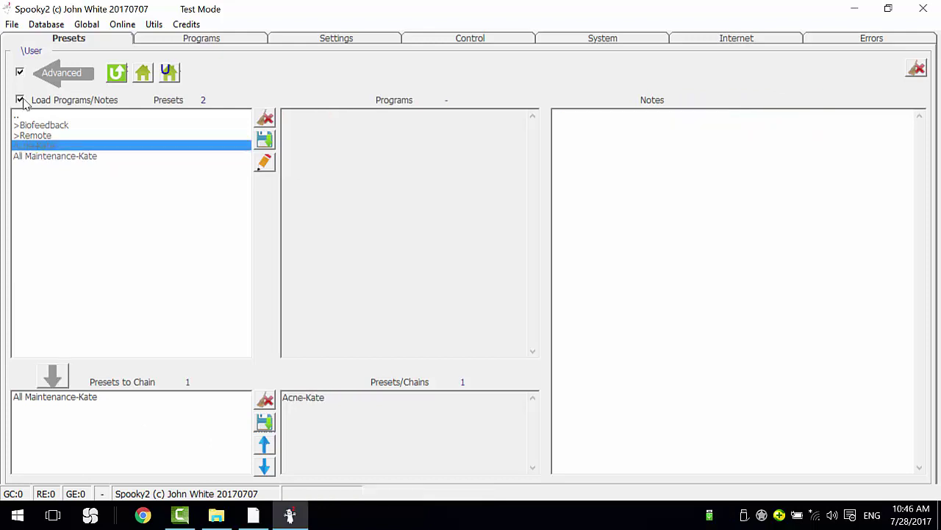
{"action": "double_click", "coordinate": [36, 146]}
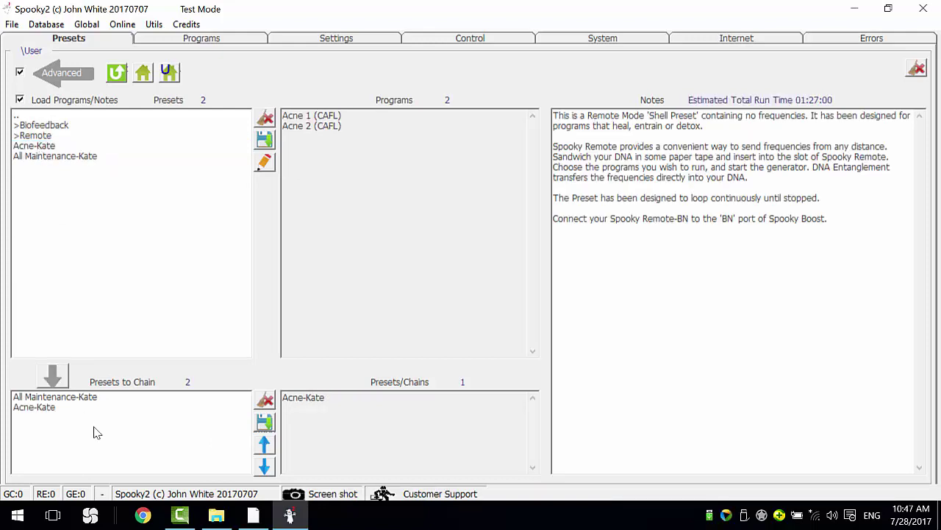
{"action": "double_click", "coordinate": [56, 397]}
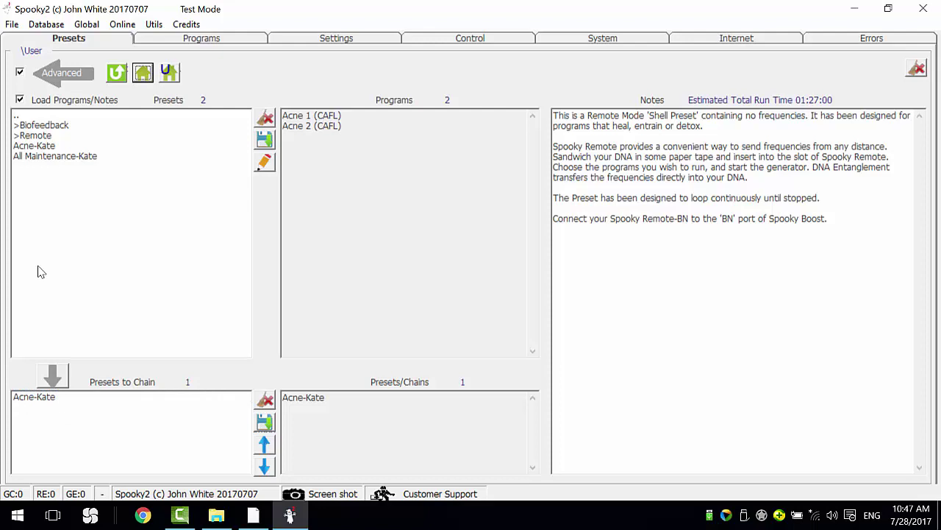
{"action": "left_click", "coordinate": [67, 157]}
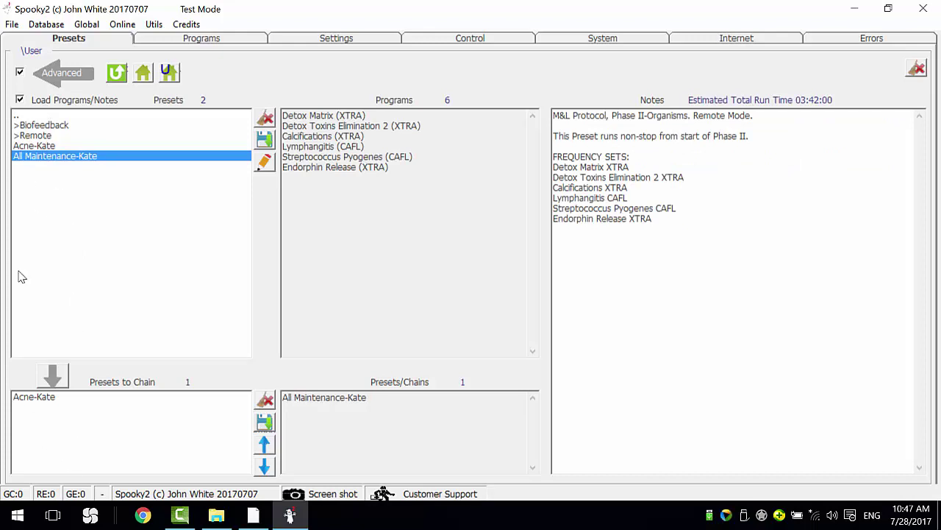
{"action": "double_click", "coordinate": [60, 161]}
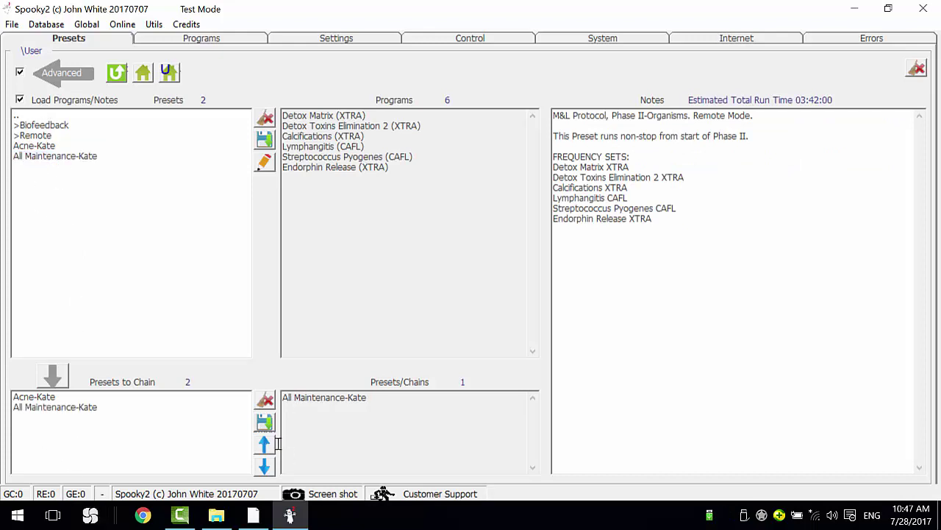
- Test moving All Maintenance-Kate up and back down, then review the chain's programs
{"action": "left_click", "coordinate": [114, 408]}
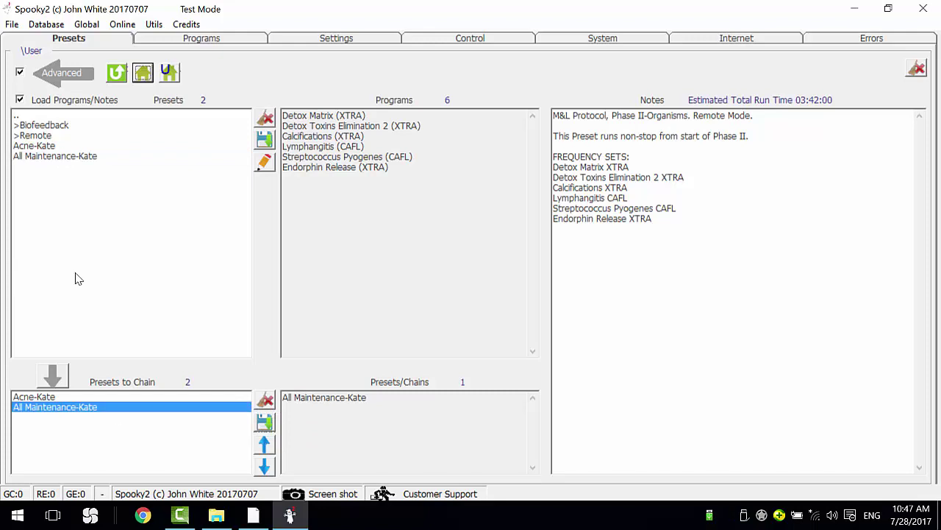
{"action": "left_click", "coordinate": [264, 443]}
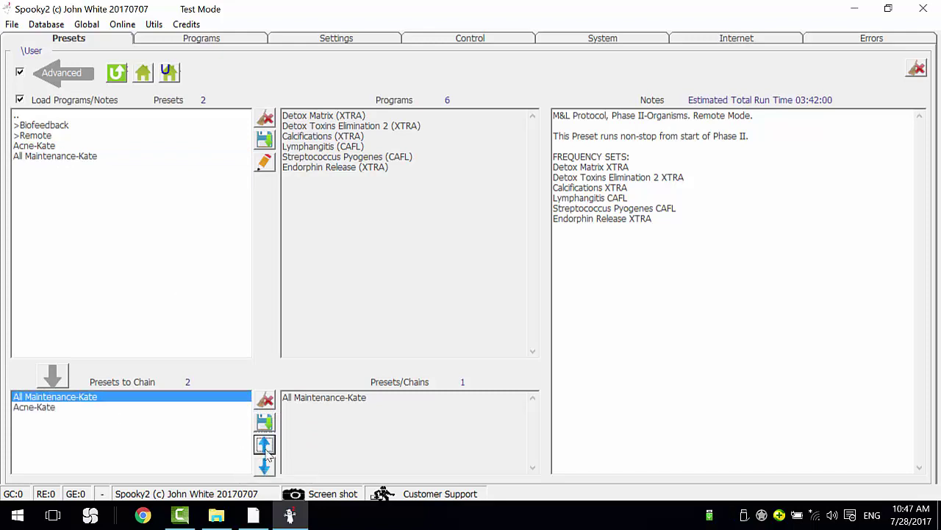
{"action": "left_click", "coordinate": [264, 466]}
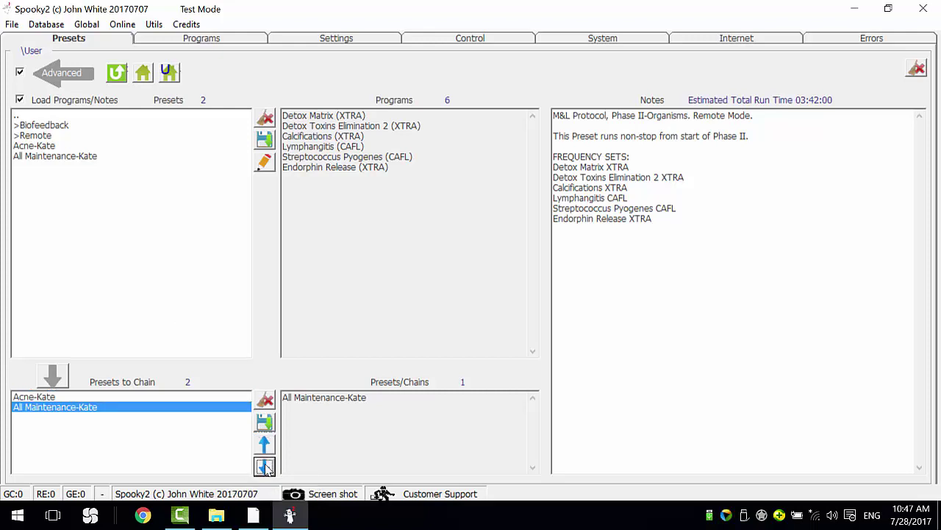
{"action": "left_click", "coordinate": [153, 398]}
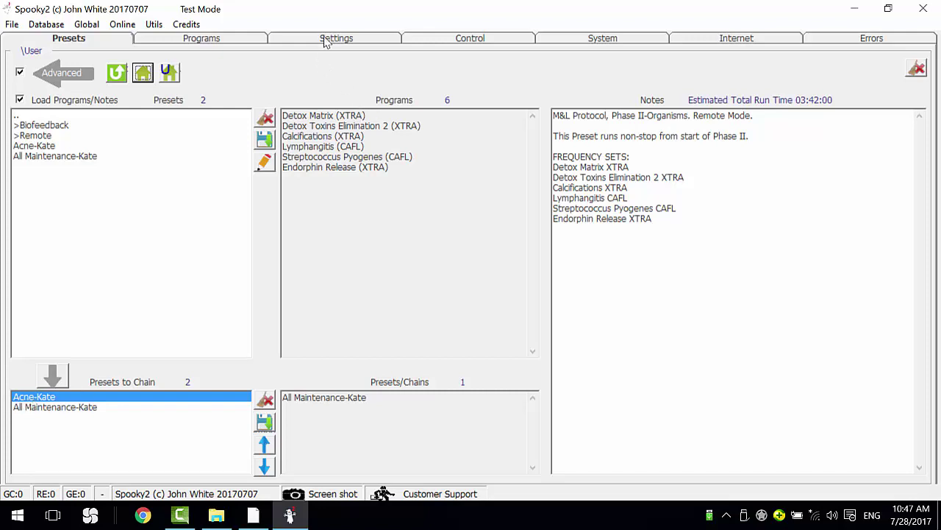
{"action": "left_click", "coordinate": [246, 40]}
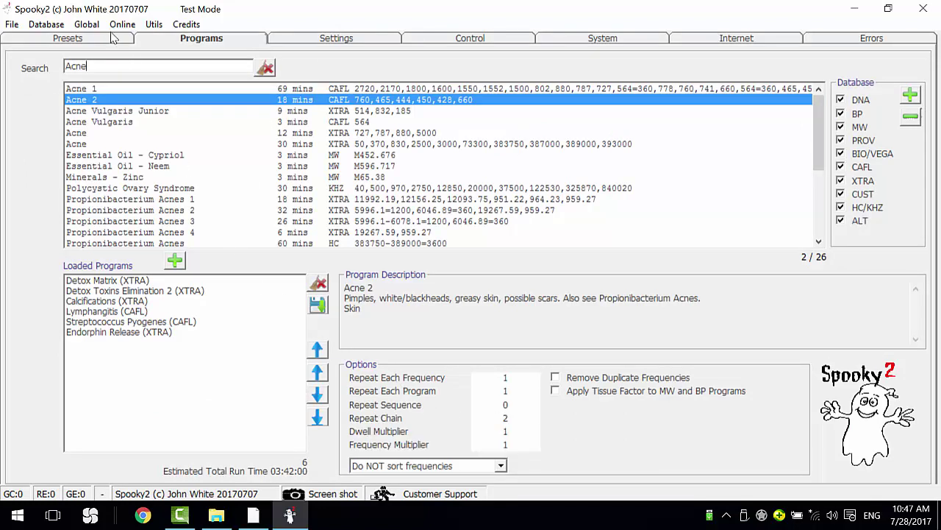
{"action": "left_click", "coordinate": [81, 37]}
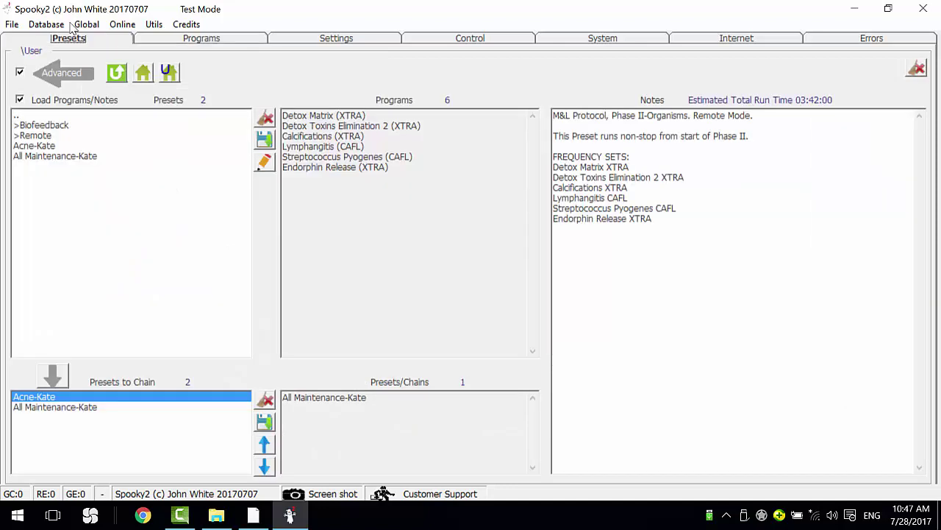
- Create a 'Preset Chain' folder and save the chain there as 'Acne Chain-Kate'
{"action": "left_click", "coordinate": [265, 422]}
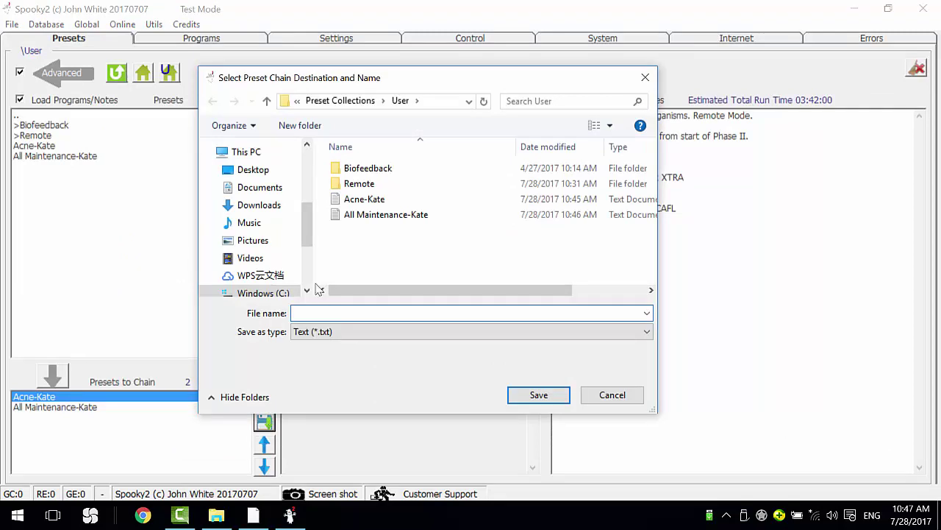
{"action": "left_click", "coordinate": [300, 125]}
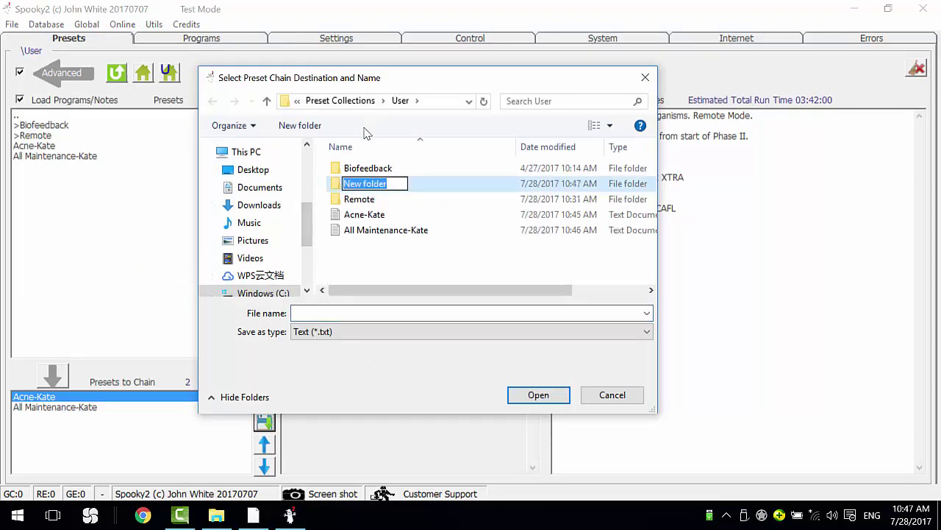
{"action": "type", "text": "Preset"}
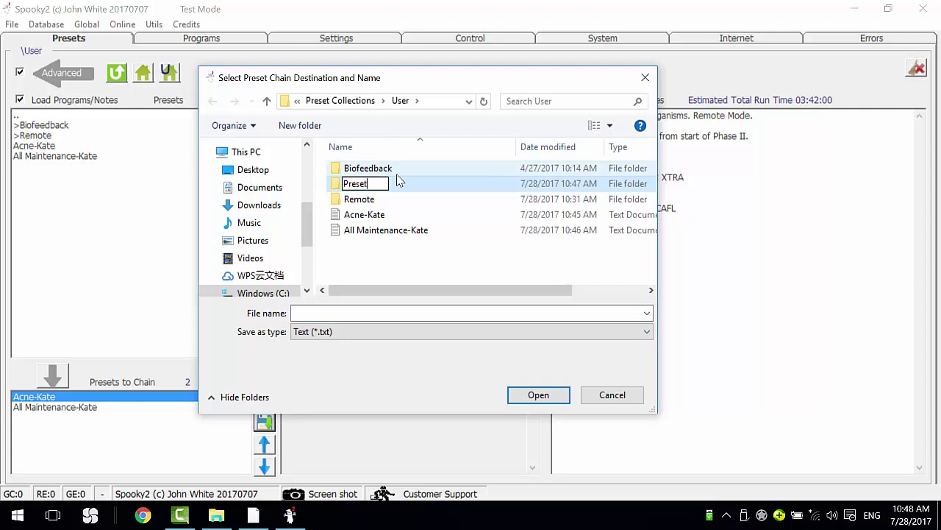
{"action": "type", "text": " Chain"}
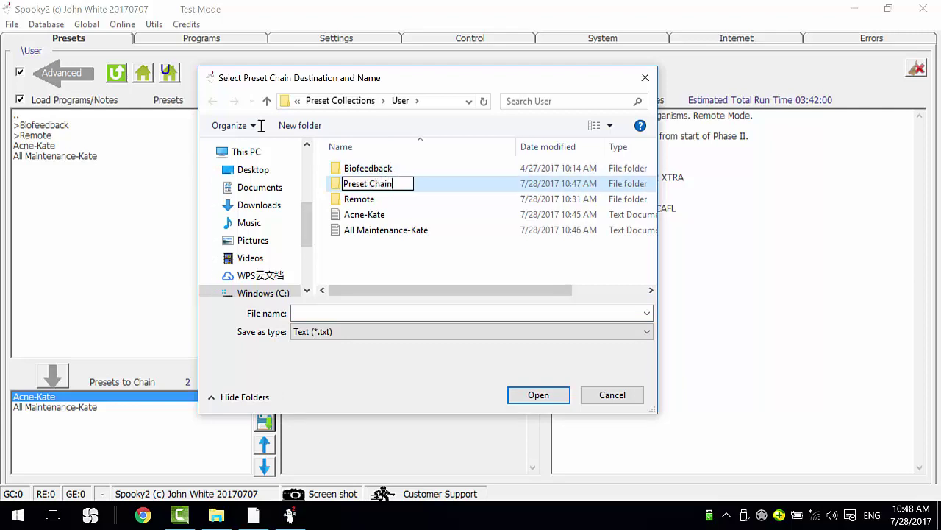
{"action": "key", "text": "Return"}
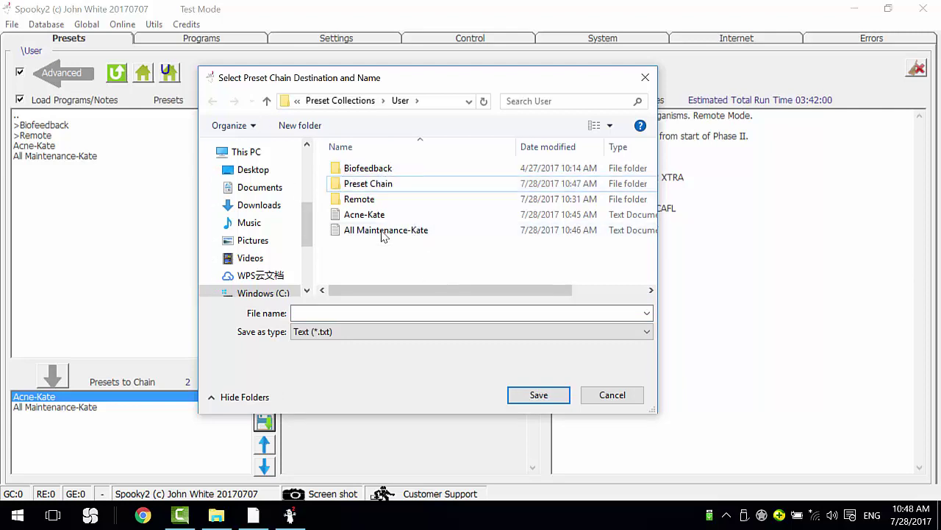
{"action": "double_click", "coordinate": [364, 185]}
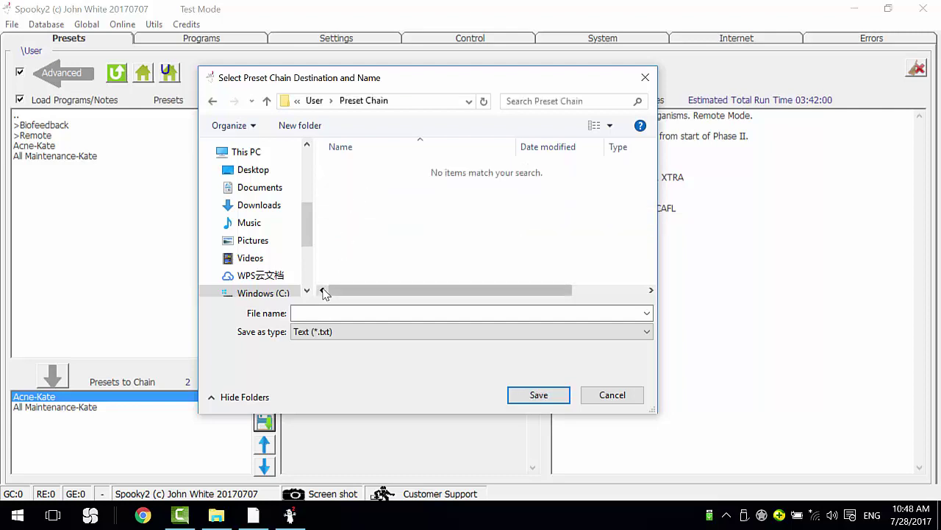
{"action": "left_click", "coordinate": [317, 314]}
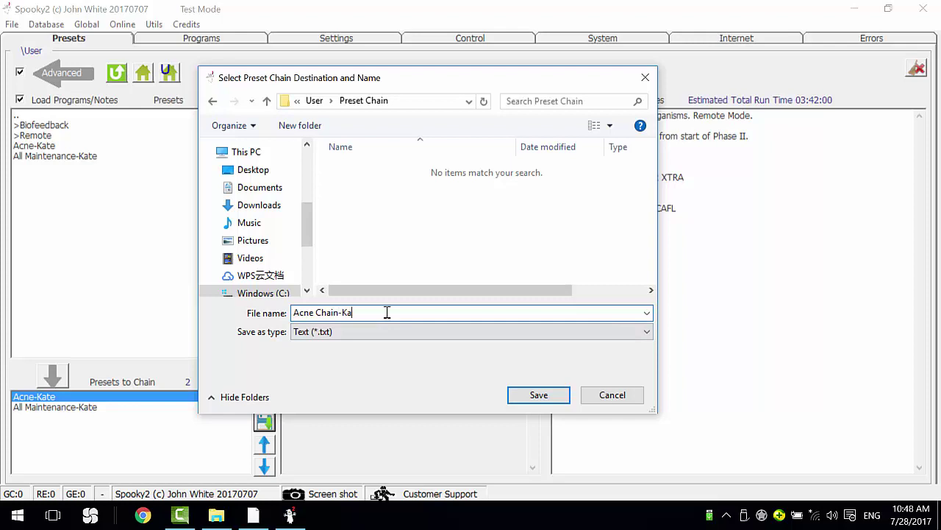
{"action": "left_click", "coordinate": [541, 395]}
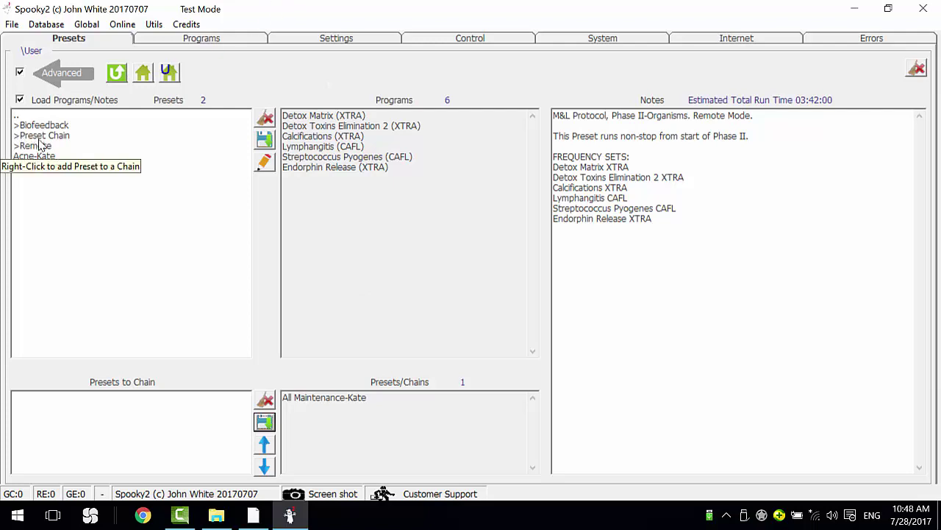
- Load Acne Chain-Kate from the Preset Chain folder and tick Allow Generator Overwrites in Control
{"action": "double_click", "coordinate": [40, 137]}
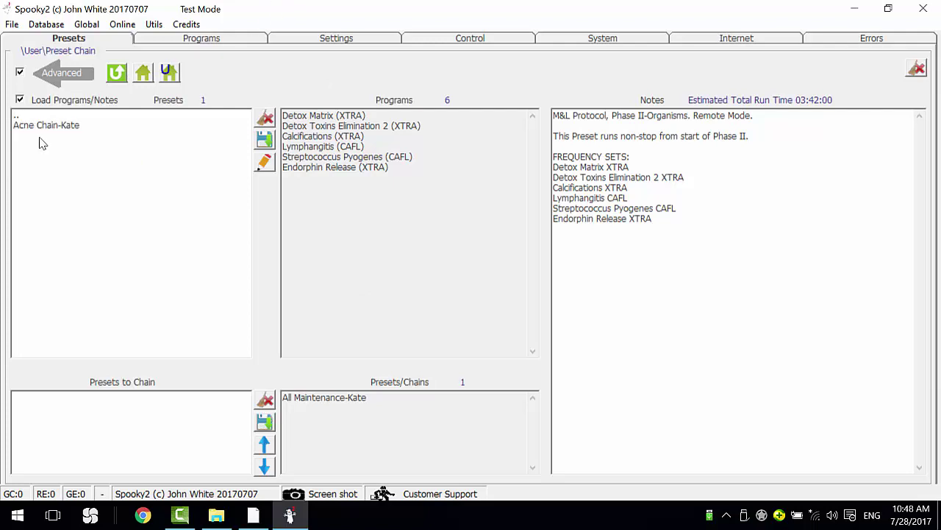
{"action": "left_click", "coordinate": [49, 127]}
{"action": "left_click", "coordinate": [47, 127]}
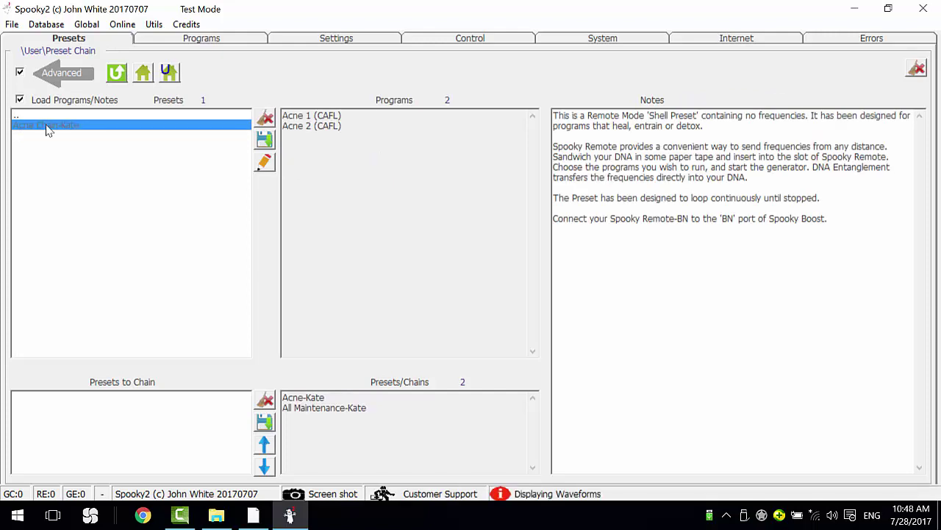
{"action": "left_click", "coordinate": [434, 40]}
{"action": "left_click", "coordinate": [25, 78]}
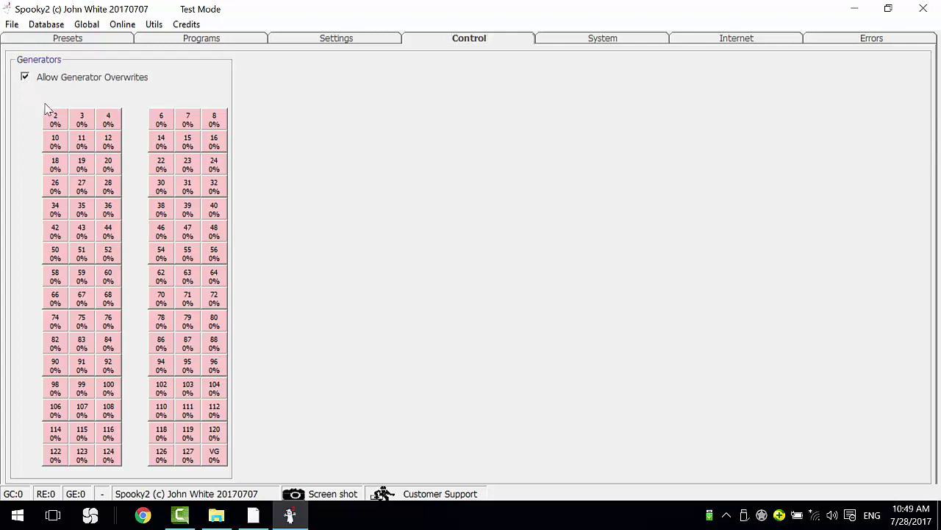
- Start the chain on Generator 2, then select the Age Factor value on the System tab
{"action": "left_click", "coordinate": [53, 122]}
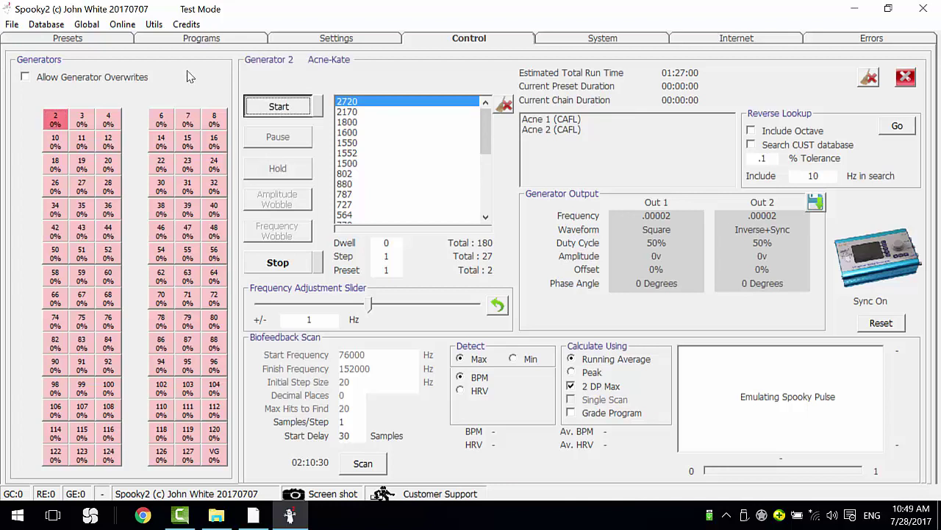
{"action": "left_click", "coordinate": [278, 107]}
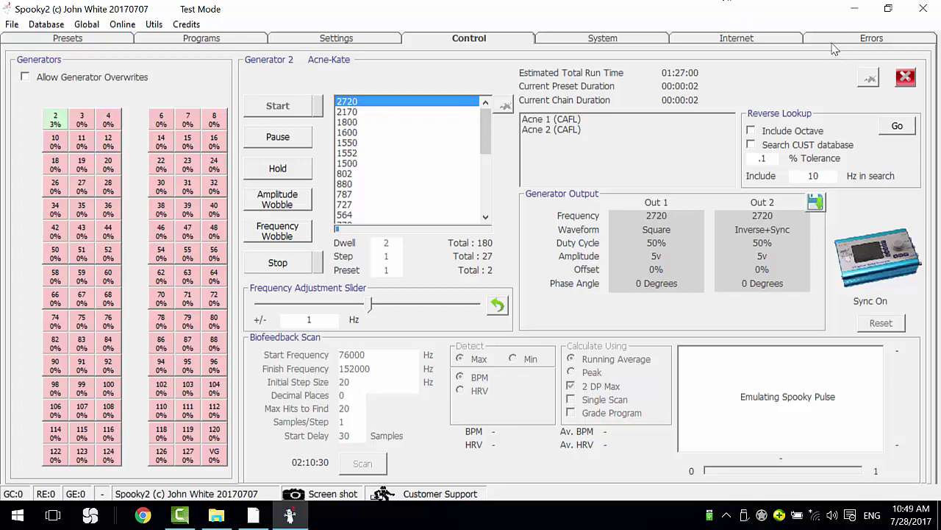
{"action": "key", "text": "ctrl+Tab"}
{"action": "left_click_drag", "start_coordinate": [732, 381], "coordinate": [696, 381]}
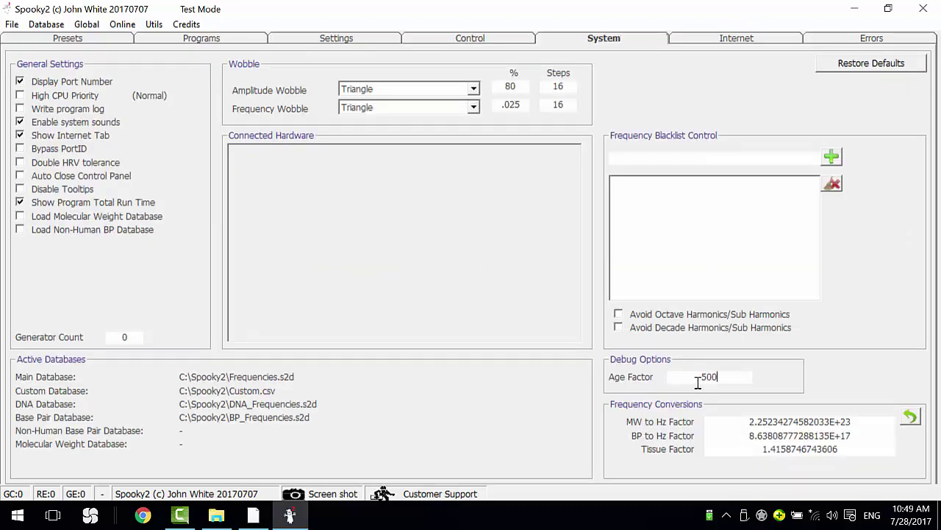
- Set Age Factor to 1000 and return to Generator 2 in the Control tab
{"action": "left_click", "coordinate": [452, 40]}
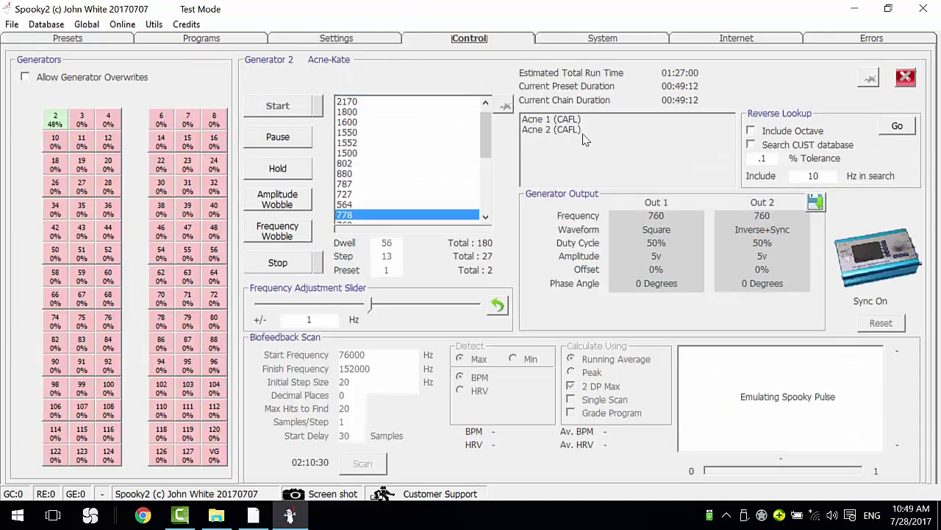
{"action": "mouse_move", "coordinate": [690, 103]}
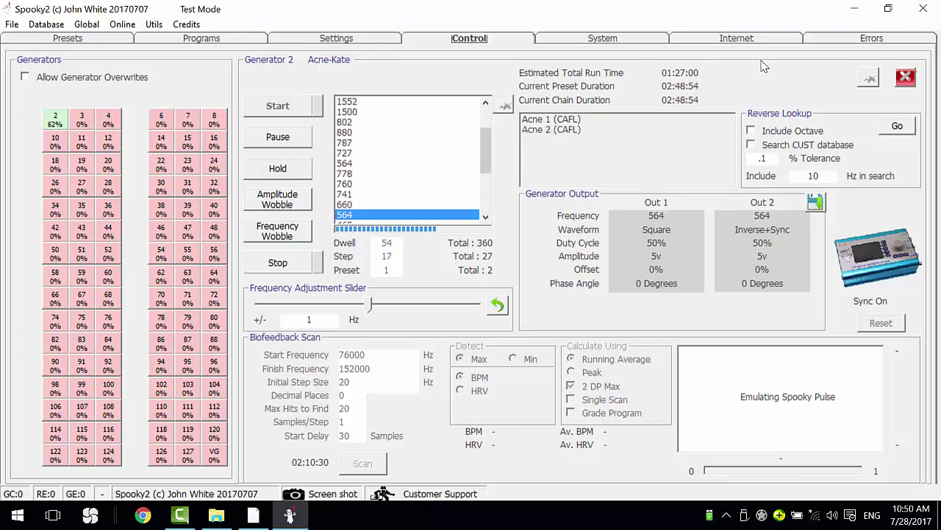
{"action": "left_click", "coordinate": [603, 38]}
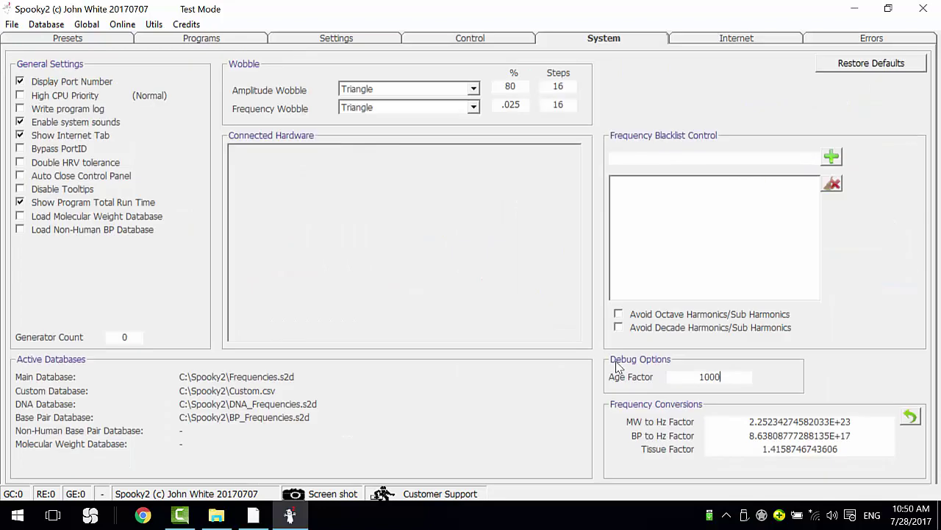
{"action": "left_click", "coordinate": [471, 41]}
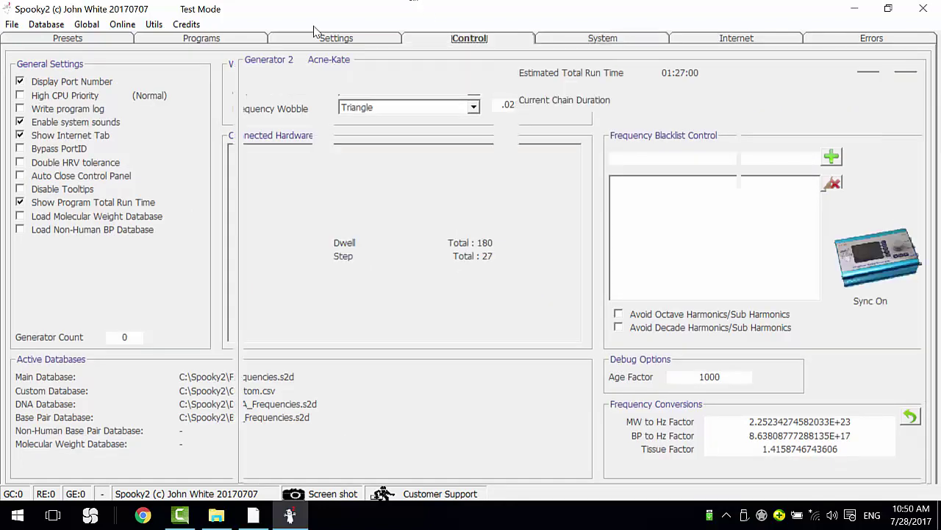